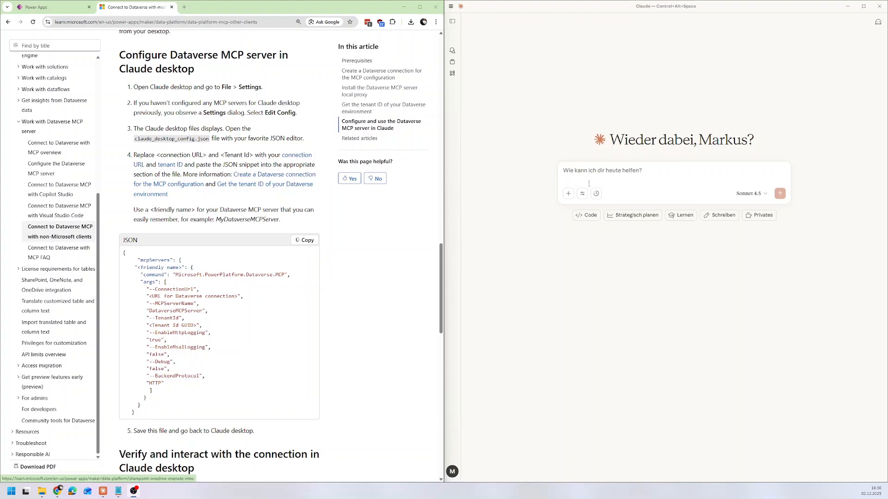
Check that the dataverse connector is enabled in Claude, and bring up the Konten table in Power Apps.
{"action": "left_click", "coordinate": [601, 171]}
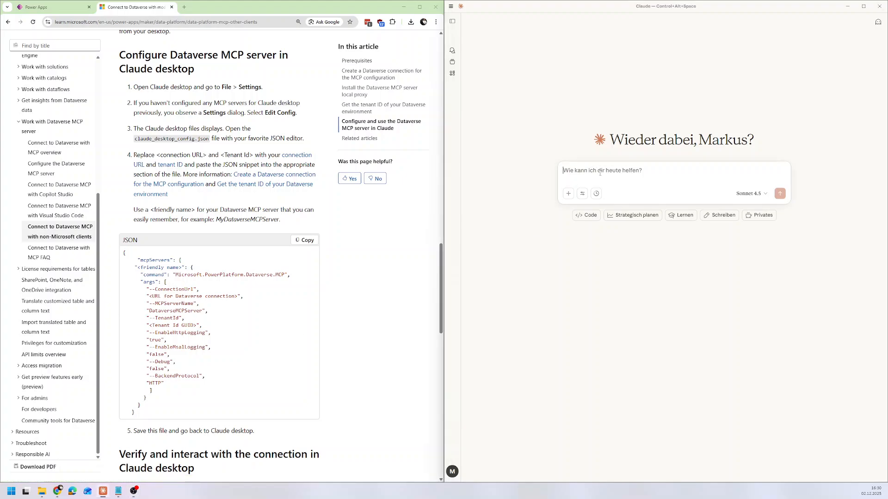
{"action": "left_click", "coordinate": [582, 194]}
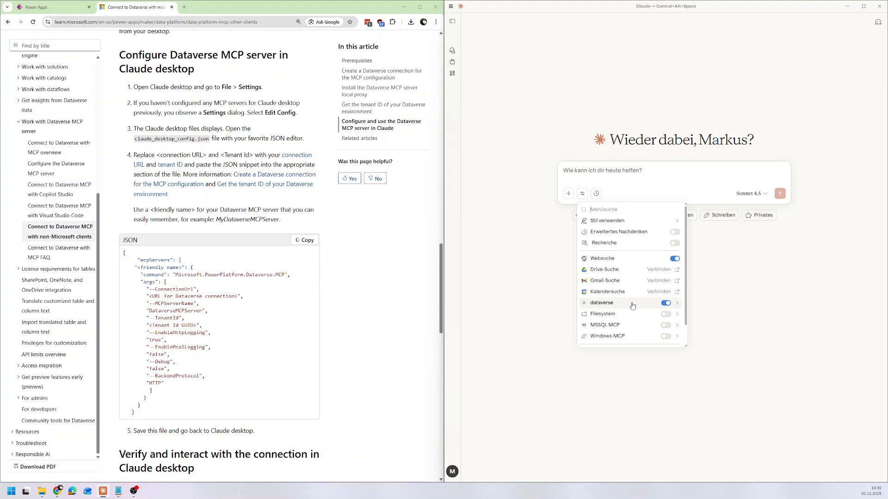
{"action": "left_click", "coordinate": [769, 304]}
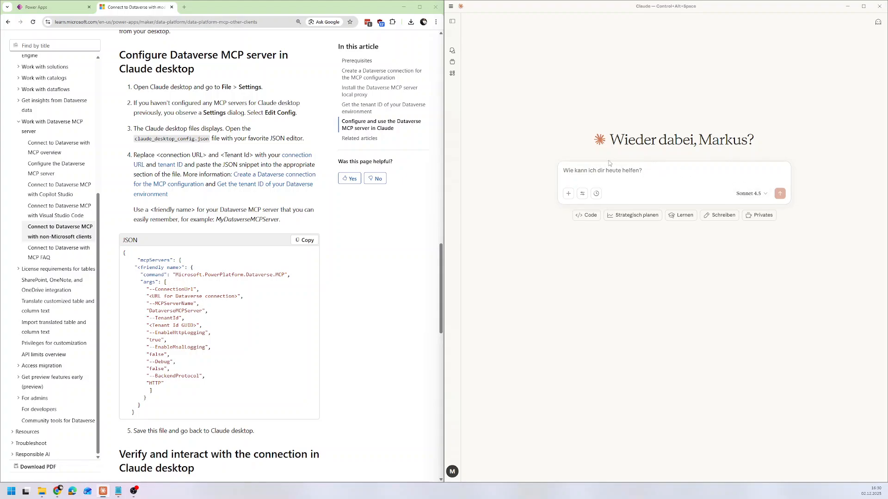
{"action": "left_click", "coordinate": [49, 8]}
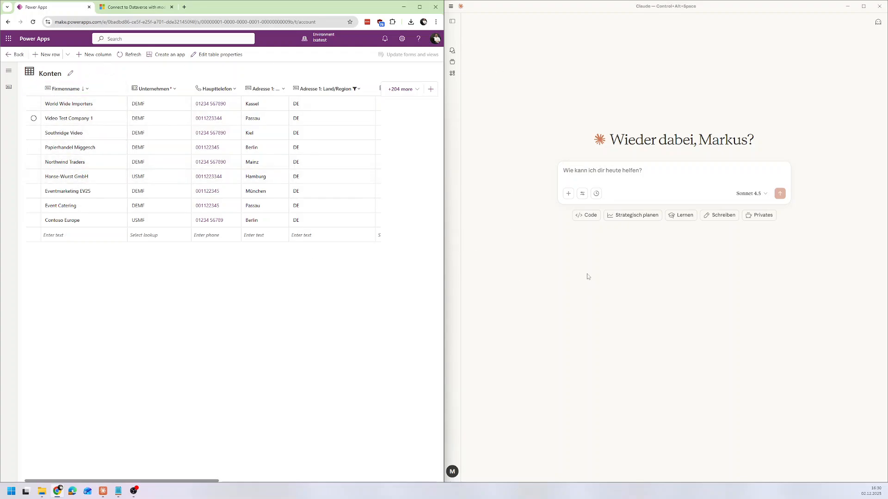
Send Claude the message "lets switch to english".
{"action": "left_click", "coordinate": [649, 175]}
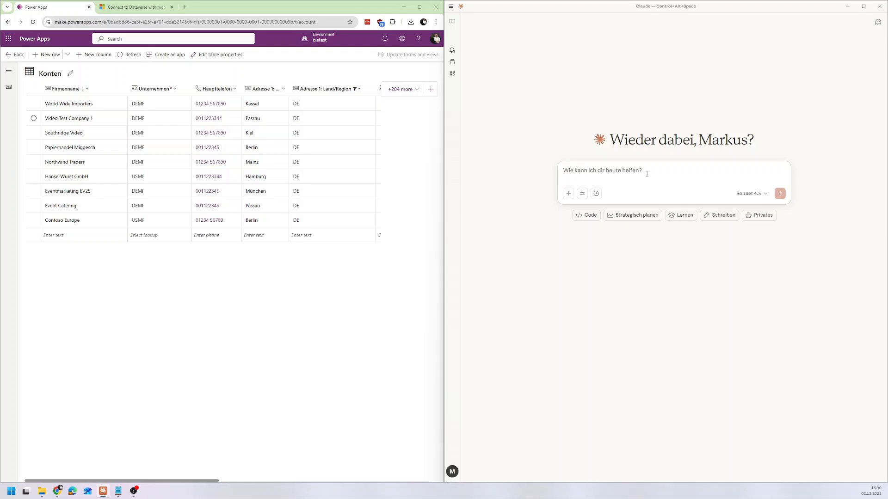
{"action": "type", "text": "lets seit"}
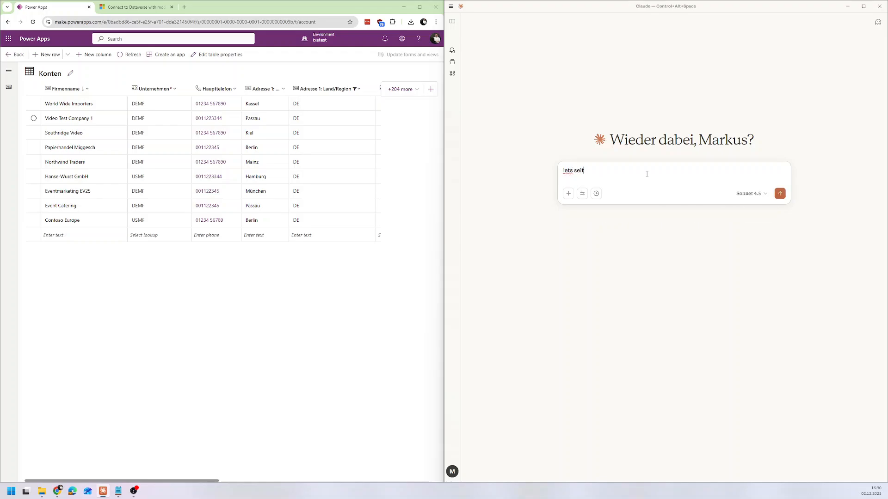
{"action": "key", "text": "BackSpace"}
{"action": "type", "text": "witch to english"}
{"action": "key", "text": "Return"}
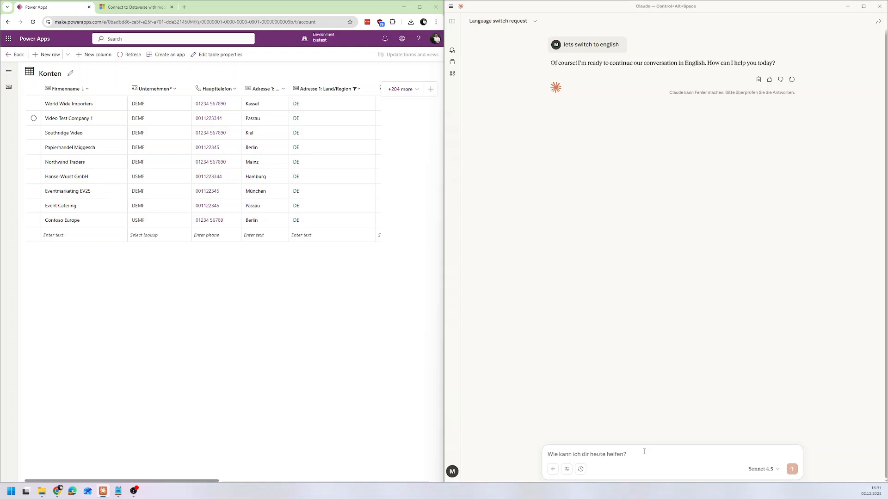
Ask Claude to check whether it can connect to Dataverse.
{"action": "type", "text": "please check if you c"}
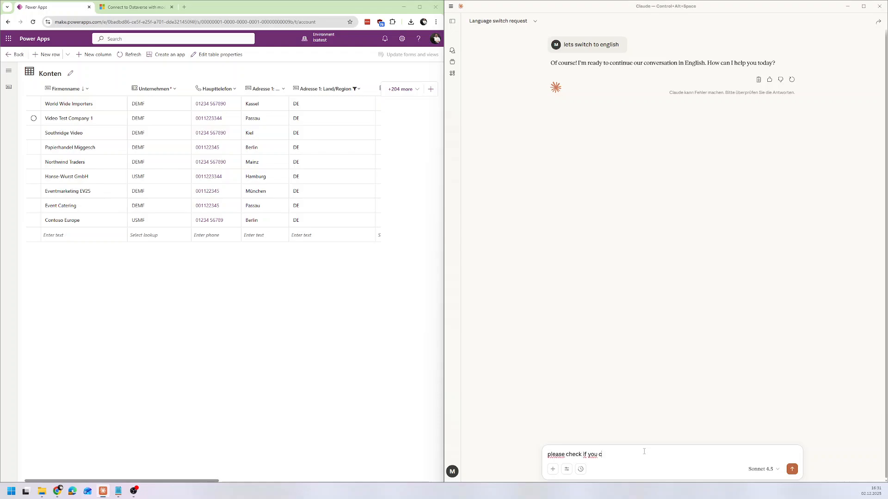
{"action": "type", "text": "an connecto to dataverse"}
{"action": "key", "text": "Return"}
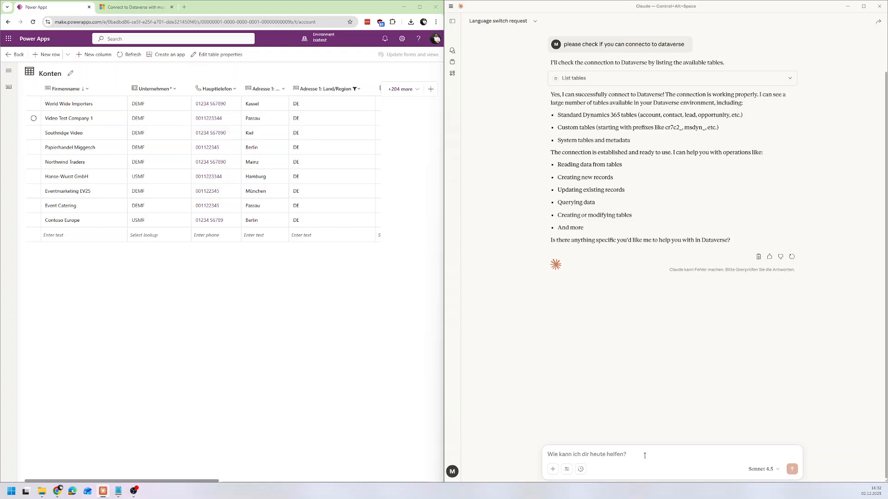
Ask Claude to list all German customers.
{"action": "type", "text": "Please lit"}
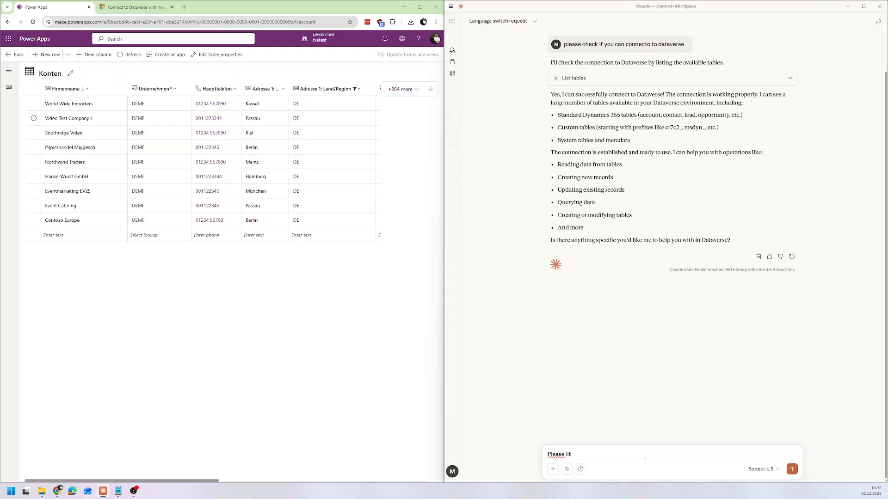
{"action": "key", "text": "BackSpace"}
{"action": "key", "text": "BackSpace"}
{"action": "type", "text": "os"}
{"action": "key", "text": "BackSpace"}
{"action": "key", "text": "BackSpace"}
{"action": "type", "text": "st all german customers"}
{"action": "key", "text": "Return"}
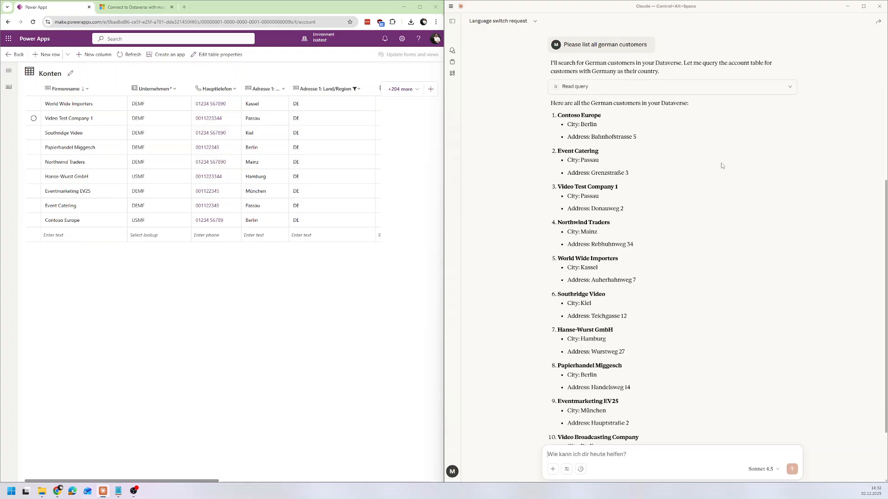
Ask Claude to update the address of the customer Papierhandel Miggesch from the list to the new street and house number.
{"action": "scroll", "coordinate": [721, 165], "scroll_direction": "down", "scroll_amount": 3}
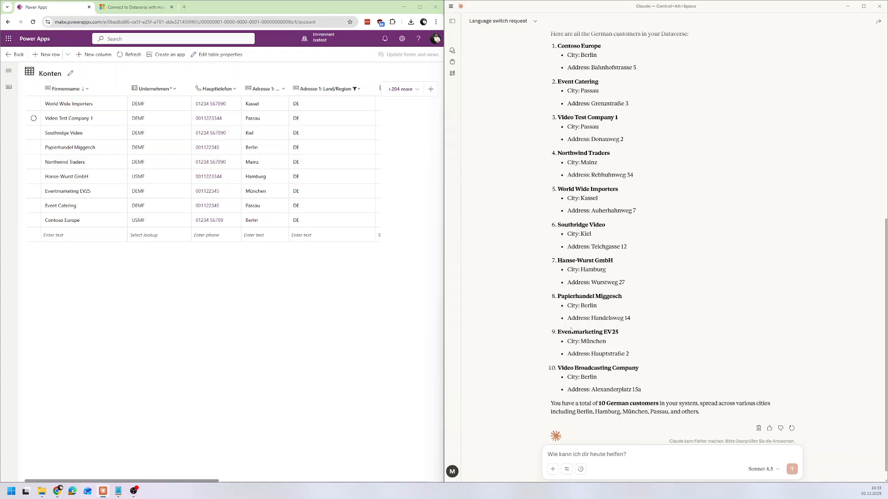
{"action": "left_click_drag", "start_coordinate": [629, 319], "coordinate": [553, 297]}
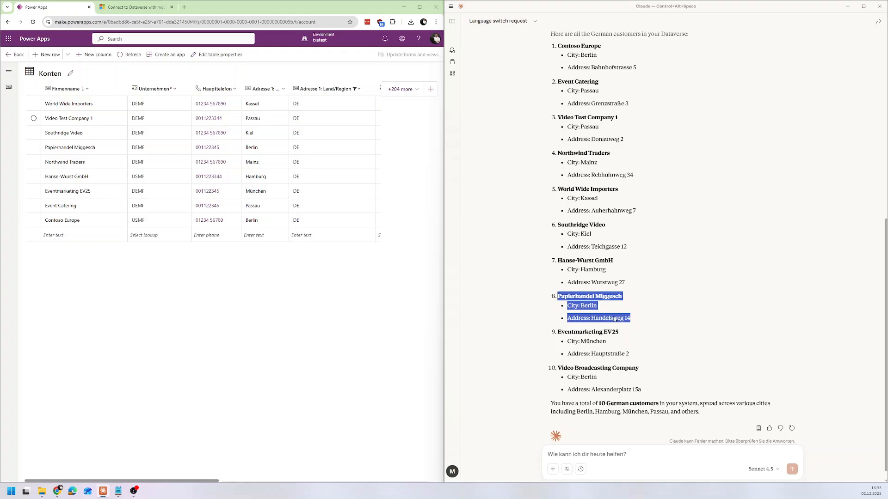
{"action": "left_click", "coordinate": [592, 318]}
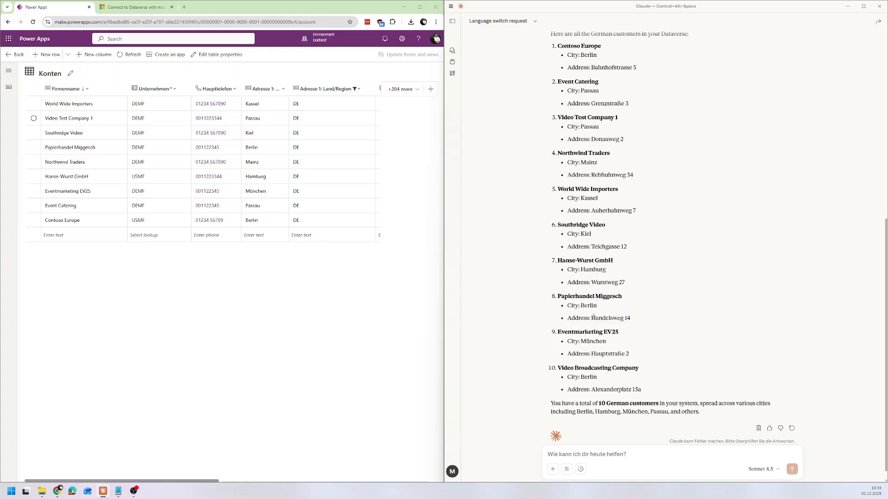
{"action": "left_click_drag", "start_coordinate": [591, 318], "coordinate": [630, 319]}
{"action": "left_click", "coordinate": [631, 320]}
{"action": "type", "text": "Updat"}
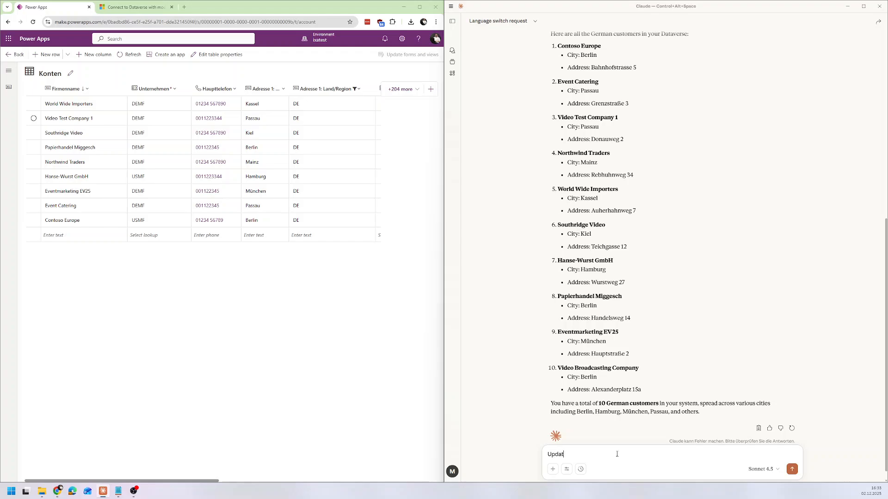
{"action": "type", "text": "e the customer Papierhandel miggesch"}
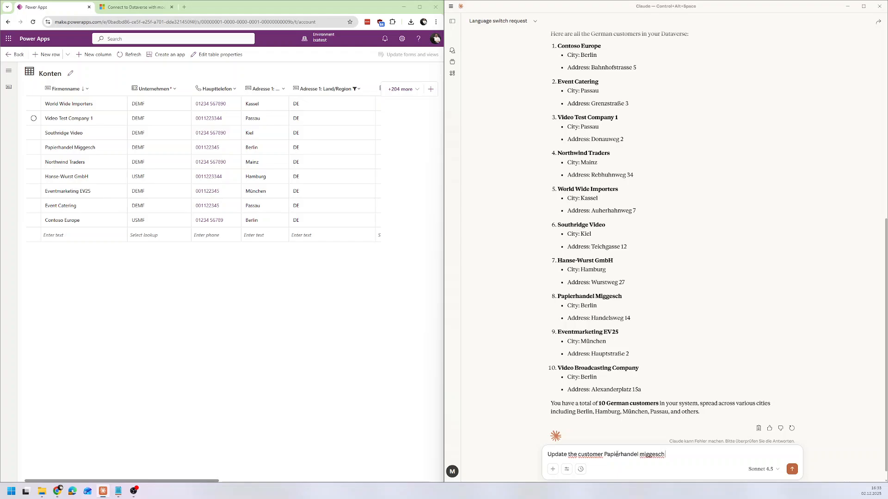
{"action": "type", "text": " address to Handelsweg 13"}
{"action": "key", "text": "Return"}
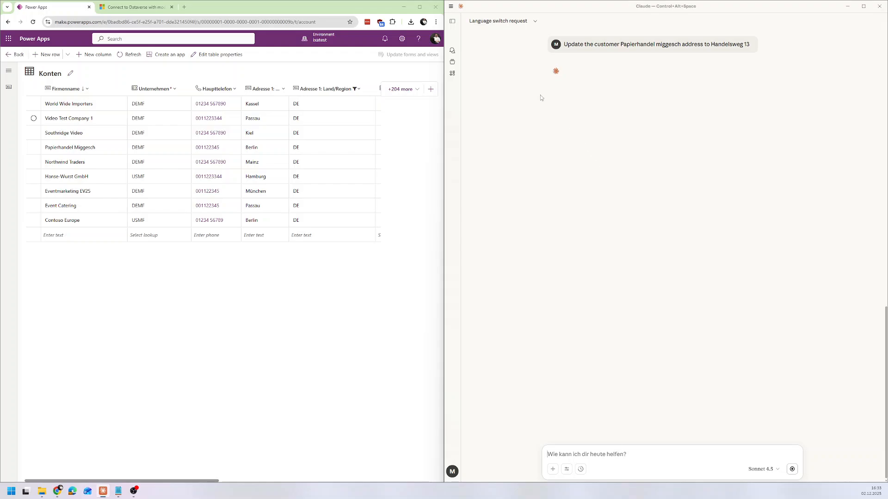
Find the Papierhandel Miggesch row in the Konten table in Power Apps and look at its Adresse 1: Straße 1 value.
{"action": "left_click", "coordinate": [34, 191]}
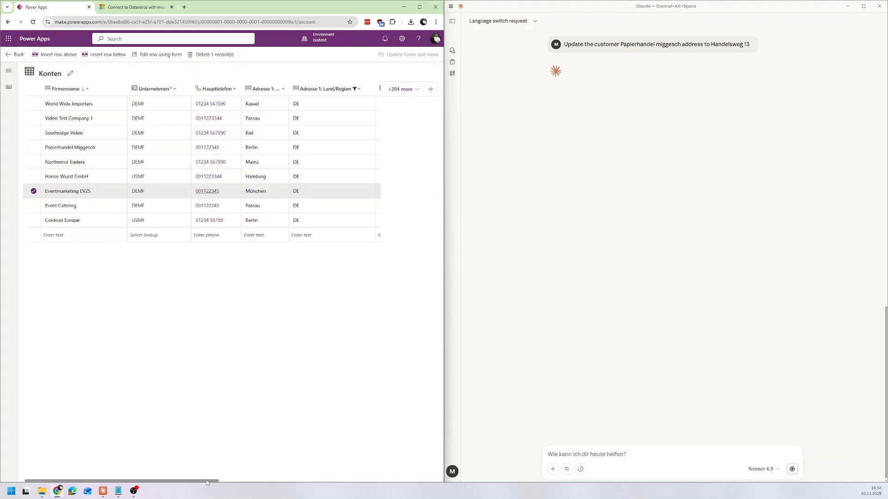
{"action": "left_click_drag", "start_coordinate": [206, 485], "coordinate": [379, 489]}
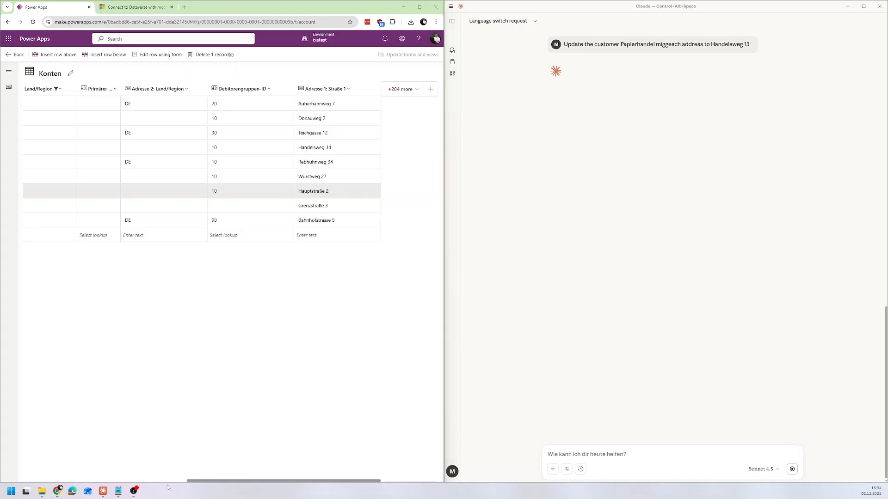
{"action": "left_click_drag", "start_coordinate": [200, 481], "coordinate": [24, 481]}
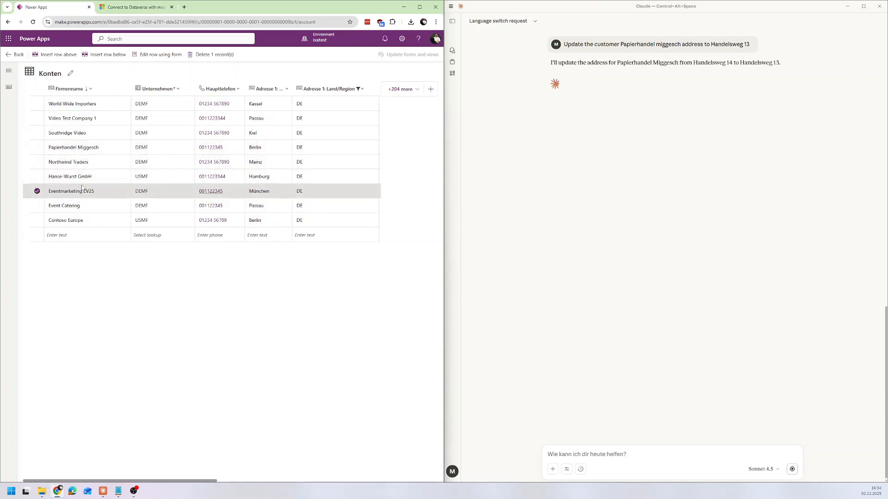
{"action": "left_click", "coordinate": [92, 149]}
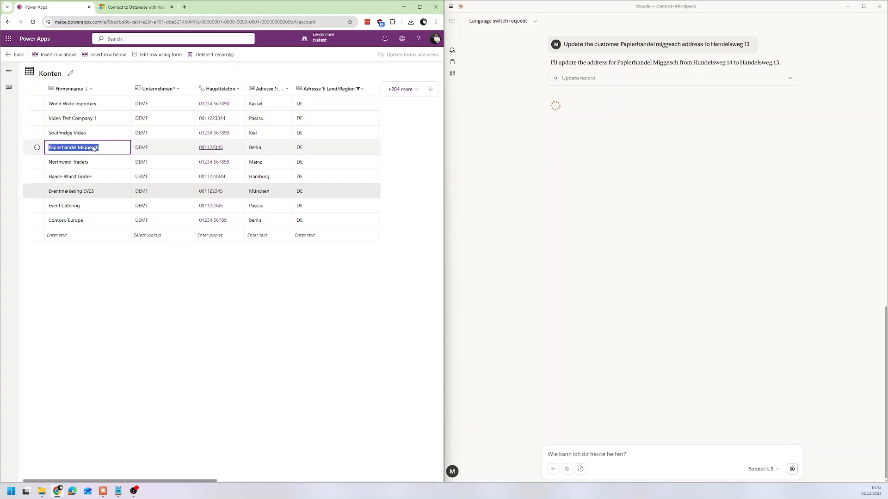
{"action": "left_click_drag", "start_coordinate": [191, 483], "coordinate": [355, 480]}
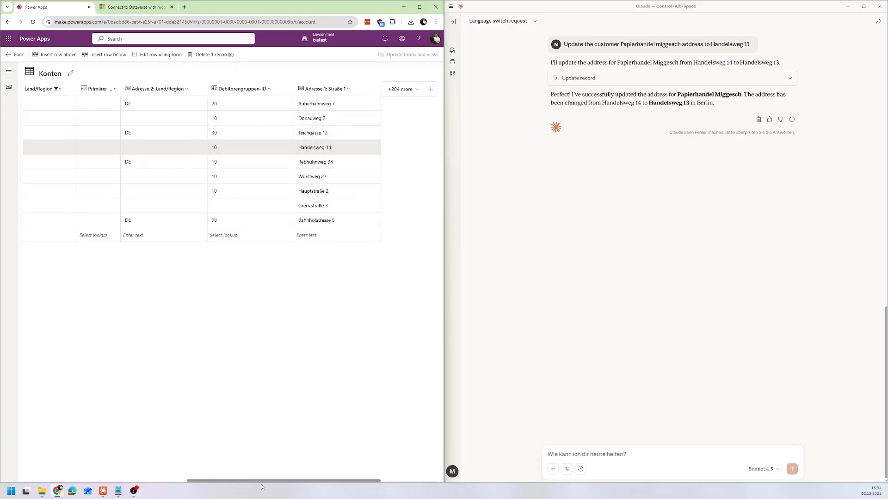
Refresh the Konten table and check the street address of the Papierhandel Miggesch row again.
{"action": "left_click_drag", "start_coordinate": [262, 481], "coordinate": [59, 440]}
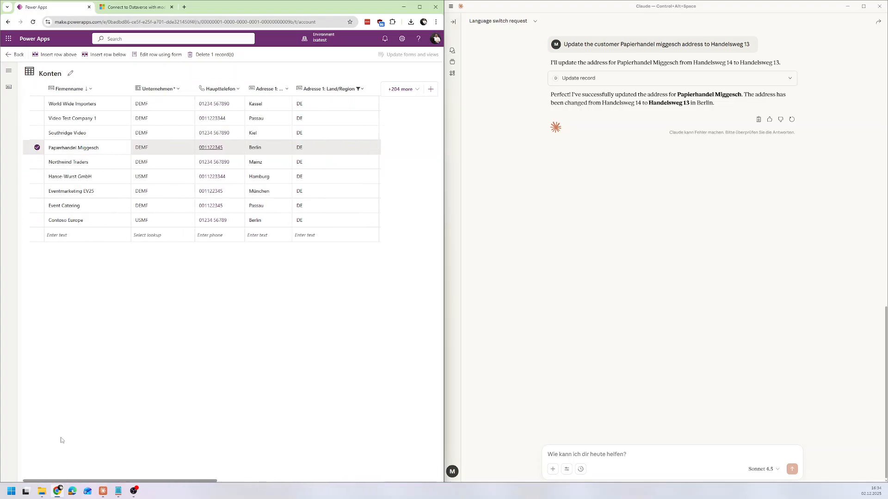
{"action": "left_click", "coordinate": [36, 148]}
{"action": "left_click", "coordinate": [123, 55]}
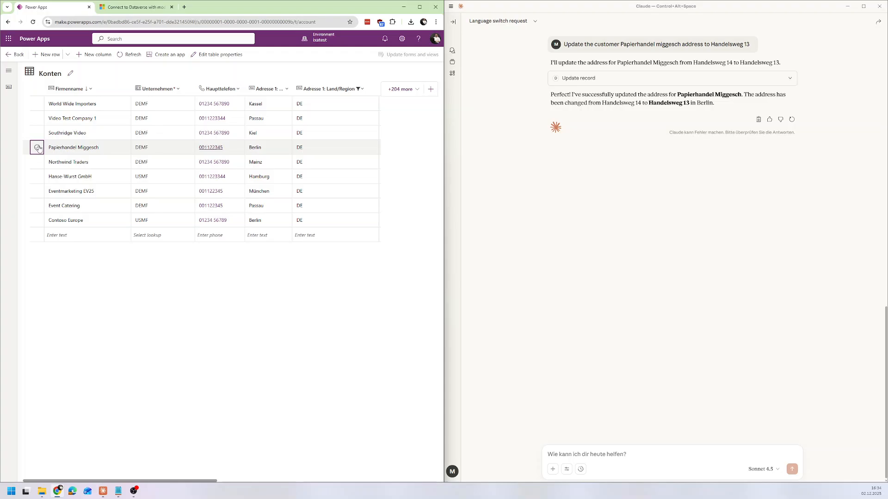
{"action": "left_click", "coordinate": [37, 147]}
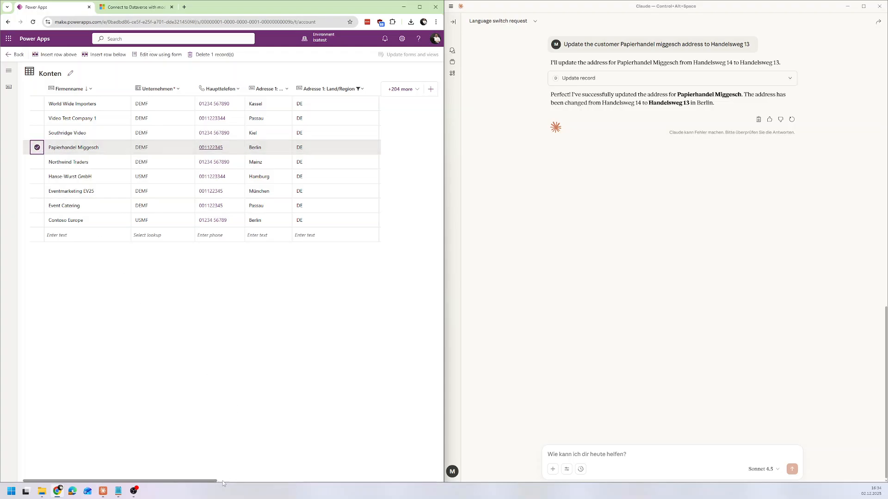
{"action": "left_click_drag", "start_coordinate": [214, 484], "coordinate": [377, 484]}
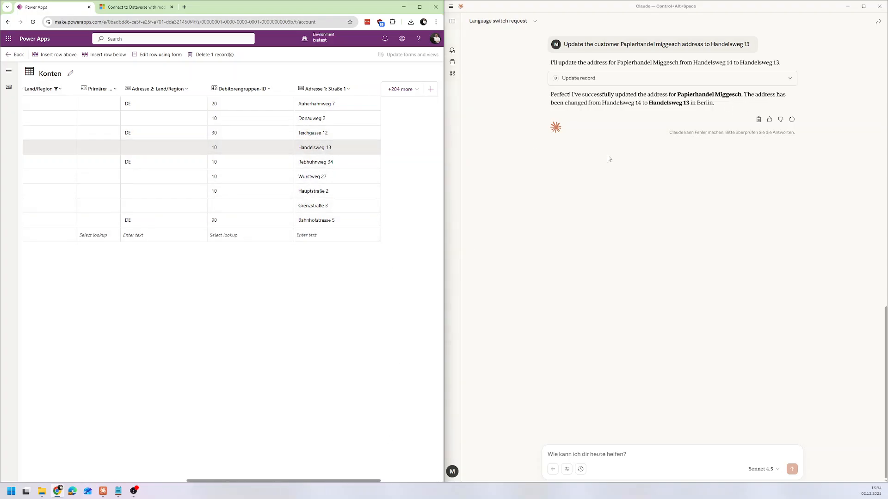
{"action": "left_click_drag", "start_coordinate": [351, 483], "coordinate": [152, 484]}
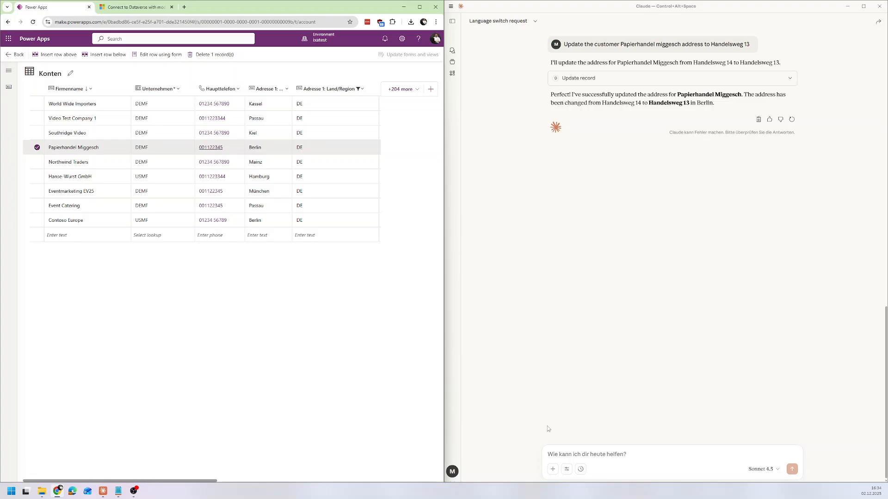
{"action": "left_click", "coordinate": [37, 148]}
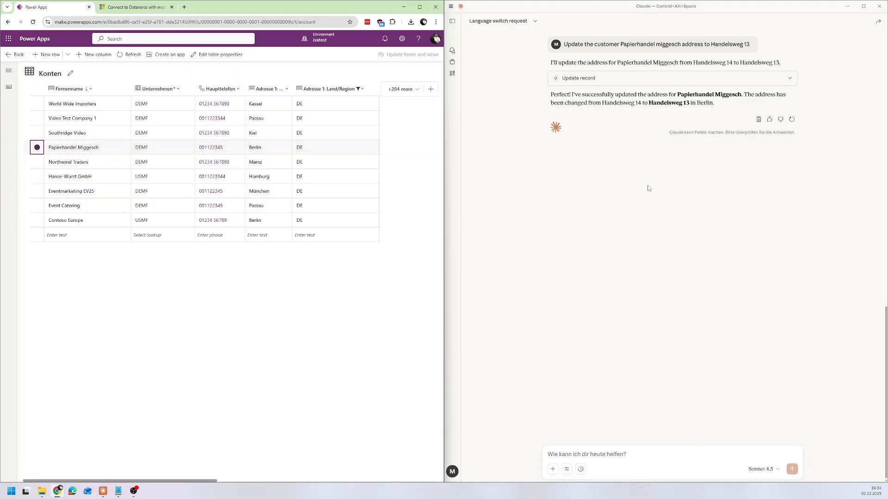
Start a message asking Claude to create a new customer with the name Datacompany.
{"action": "left_click", "coordinate": [606, 451]}
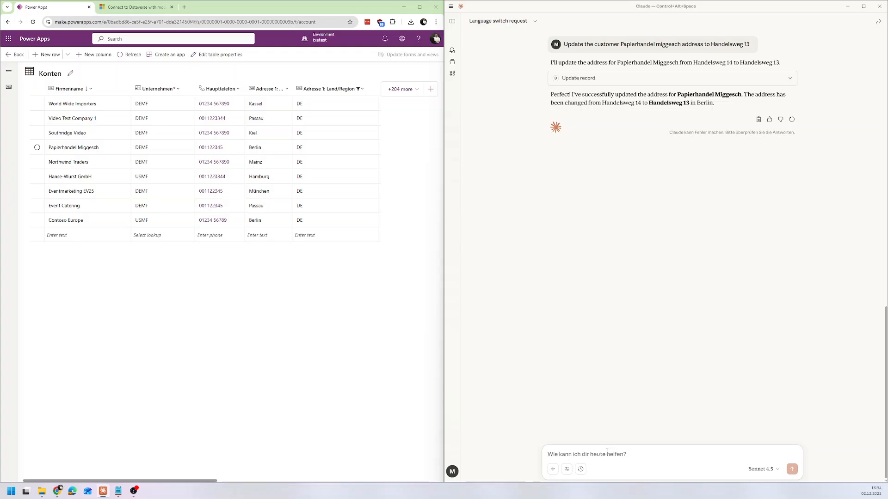
{"action": "type", "text": "Flease create a"}
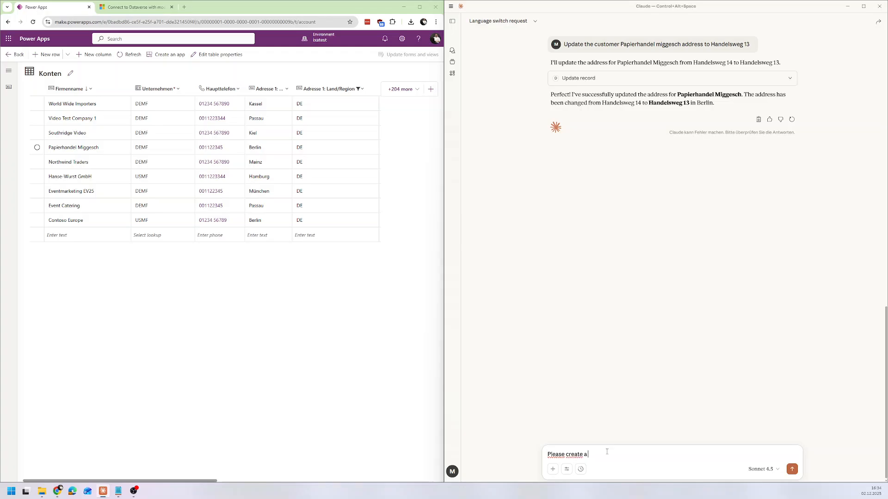
{"action": "type", "text": " new customer:"}
{"action": "key", "text": "shift+Return"}
{"action": "type", "text": "Name"}
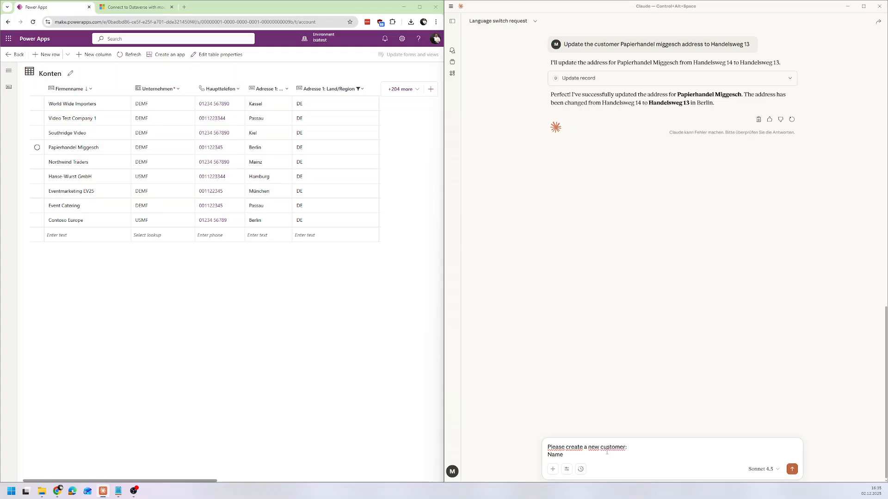
{"action": "type", "text": ": Datacompany"}
Add the city Berlin and the country DE to the new customer request.
{"action": "key", "text": "shift+Return"}
{"action": "type", "text": "Ci"}
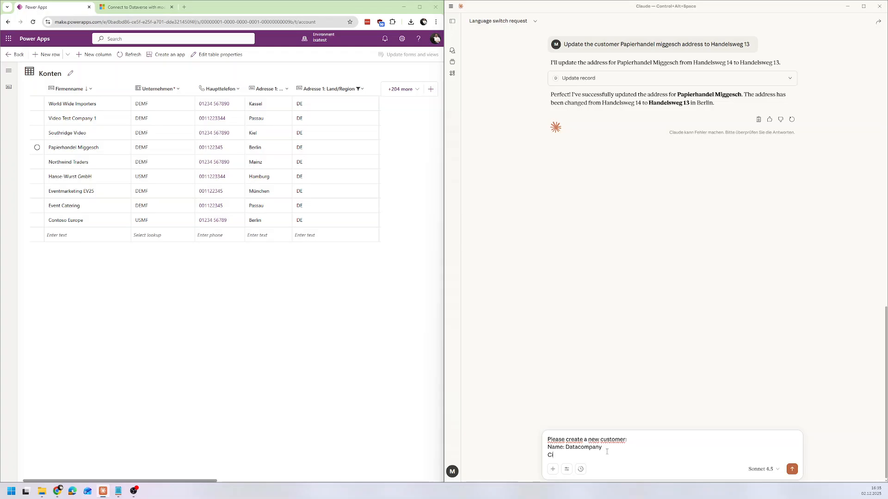
{"action": "type", "text": "ty: Berlin"}
{"action": "key", "text": "shift+Return"}
{"action": "type", "text": "Cou"}
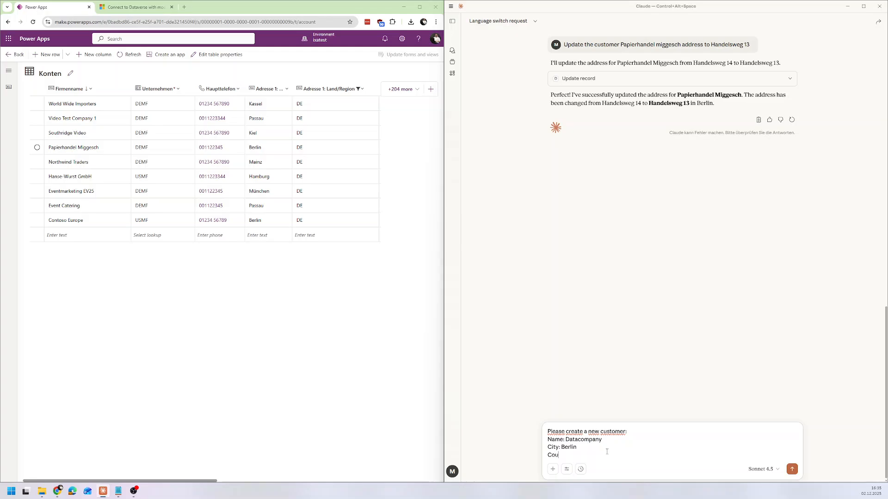
{"action": "type", "text": "ntry: DE"}
{"action": "key", "text": "shift+Return"}
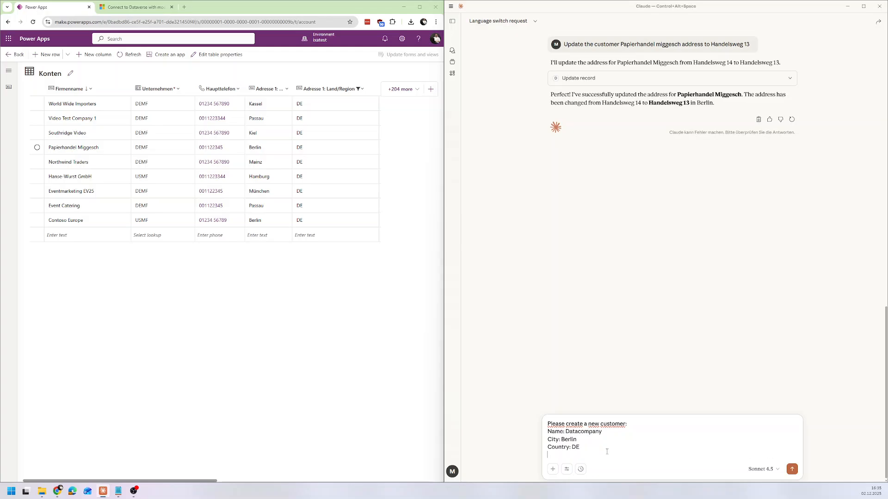
Add lines with the customer's phone number and street address to the request, labelled Phone and Adresse.
{"action": "type", "text": "Phone: 00112233"}
{"action": "key", "text": "shift+Return"}
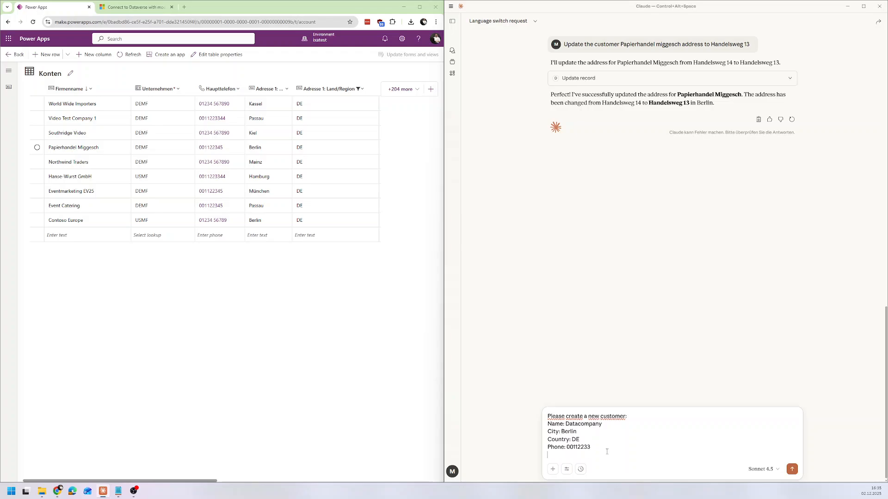
{"action": "type", "text": "Adresse: Datenstraße 2"}
{"action": "key", "text": "shift+Return"}
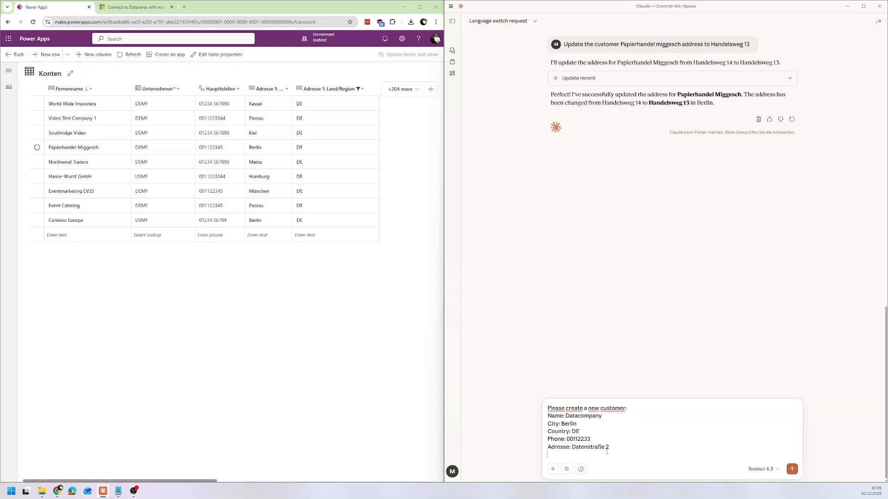
Specify Customer Group 10 for the new customer in the request.
{"action": "type", "text": "Customer Group: 10"}
{"action": "key", "text": "shift+Return"}
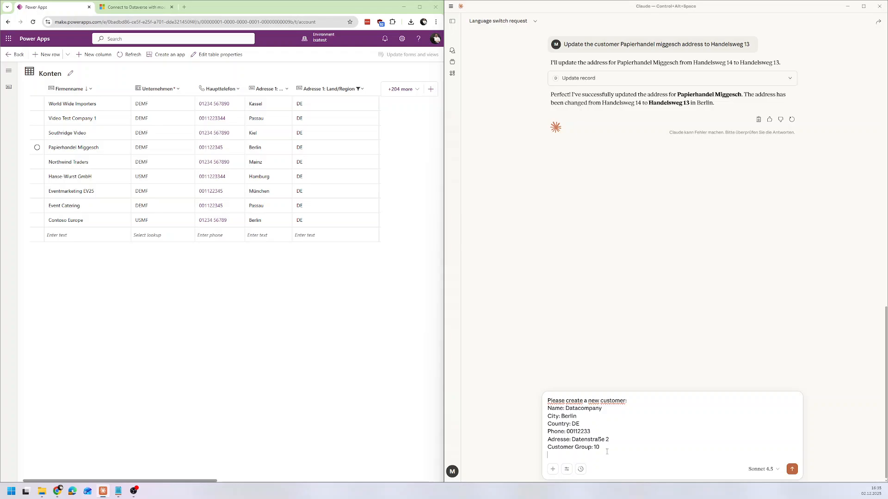
Add an instruction to assign the customer to the company DEMF Contoso Entertainment System Austria.
{"action": "type", "text": "Assign it to the comapny DEMF"}
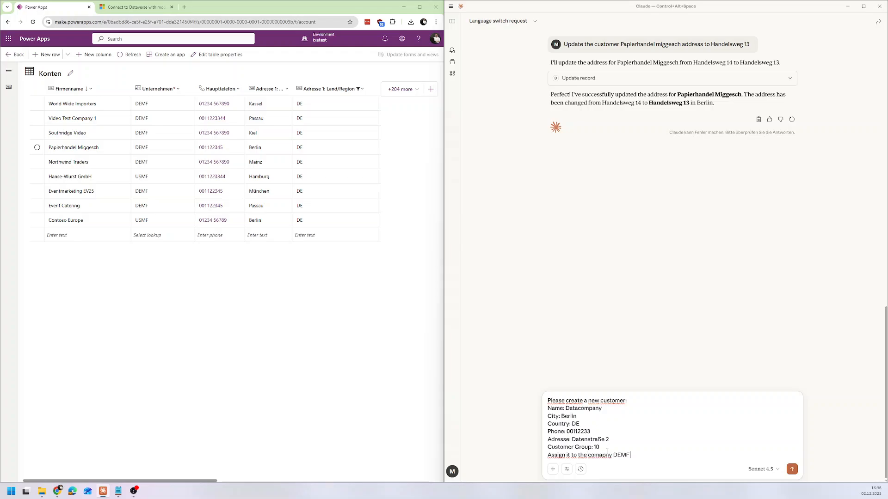
{"action": "type", "text": " Contoso System"}
{"action": "key", "text": "BackSpace"}
{"action": "key", "text": "BackSpace"}
{"action": "key", "text": "BackSpace"}
{"action": "key", "text": "BackSpace"}
{"action": "type", "text": "Entertainment System Aust"}
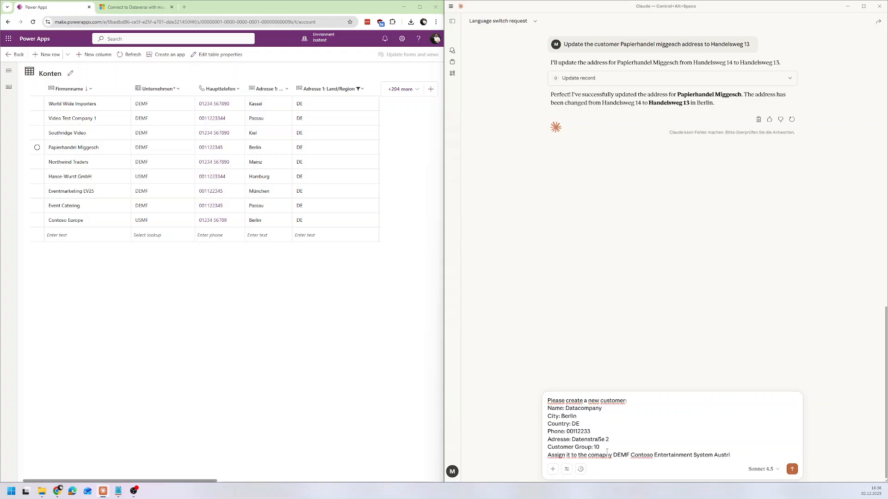
{"action": "type", "text": "ria"}
Send the completed customer creation request to Claude.
{"action": "key", "text": "Up"}
{"action": "key", "text": "shift+Down"}
{"action": "key", "text": "shift+Down"}
{"action": "key", "text": "Right"}
{"action": "left_click", "coordinate": [791, 470]}
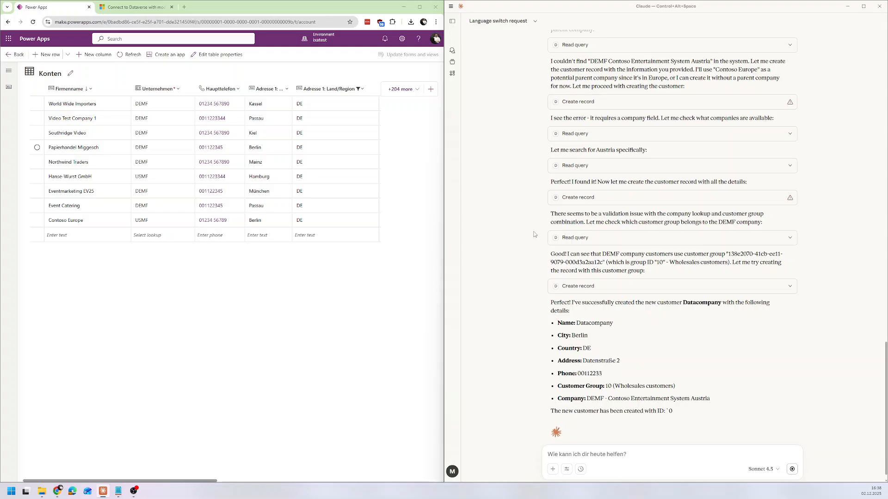
Review Claude's reply, refresh the Konten table and check the Datacompany row, including its Debitorengruppen-ID and Adresse 1: Straße 1 values.
{"action": "scroll", "coordinate": [534, 235], "scroll_direction": "up", "scroll_amount": 1}
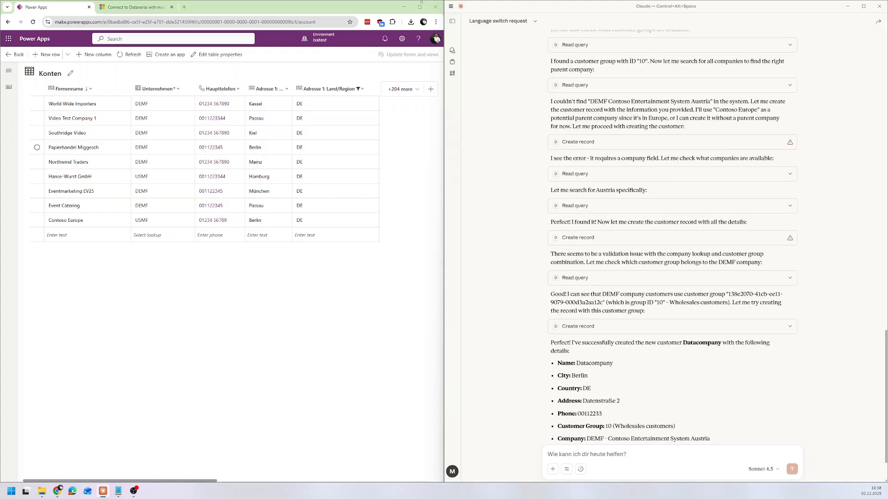
{"action": "left_click", "coordinate": [131, 55]}
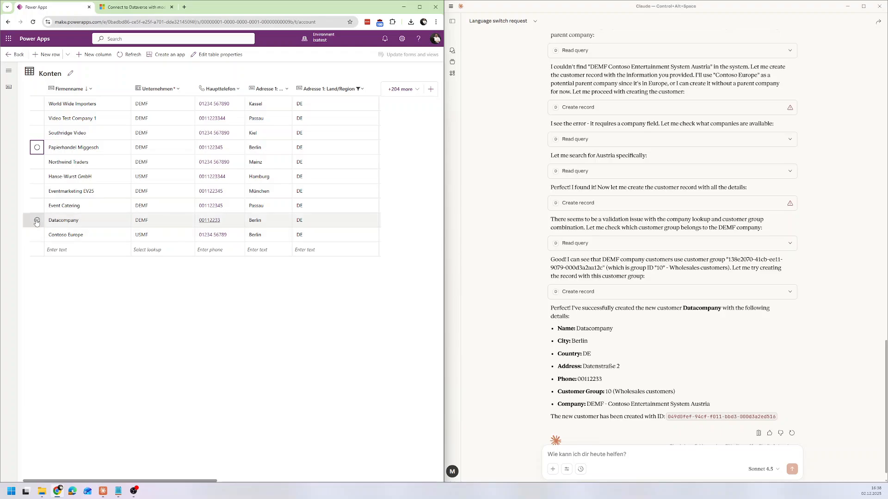
{"action": "left_click", "coordinate": [65, 225]}
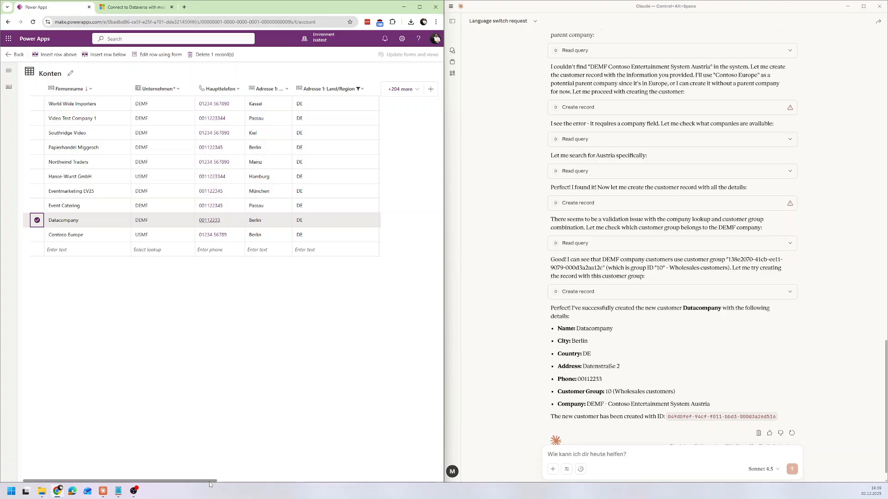
{"action": "left_click_drag", "start_coordinate": [211, 481], "coordinate": [377, 483]}
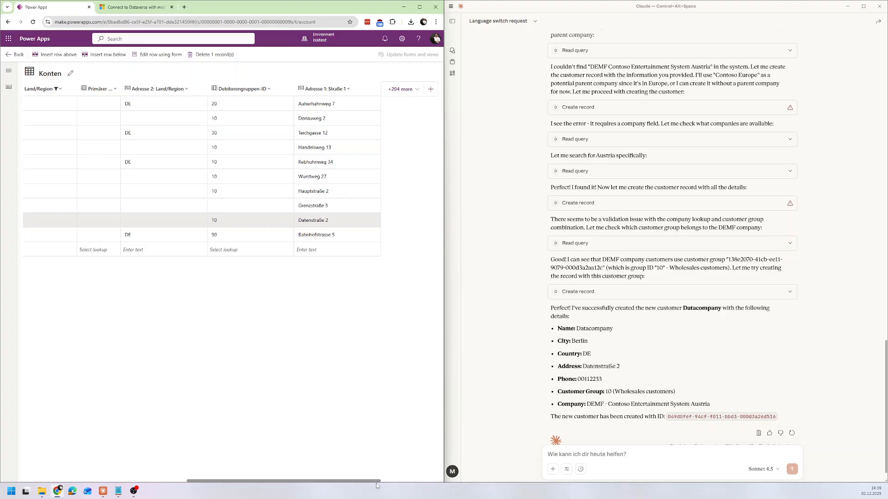
{"action": "left_click_drag", "start_coordinate": [369, 483], "coordinate": [136, 449]}
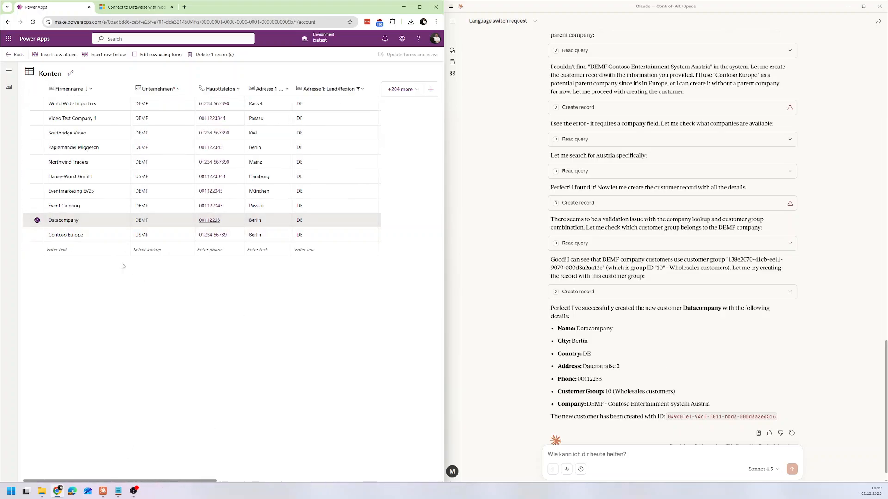
{"action": "left_click", "coordinate": [38, 221]}
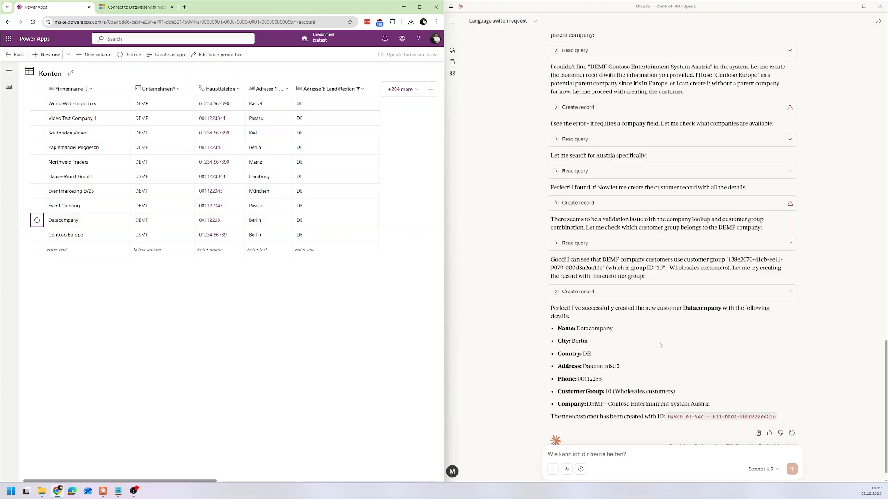